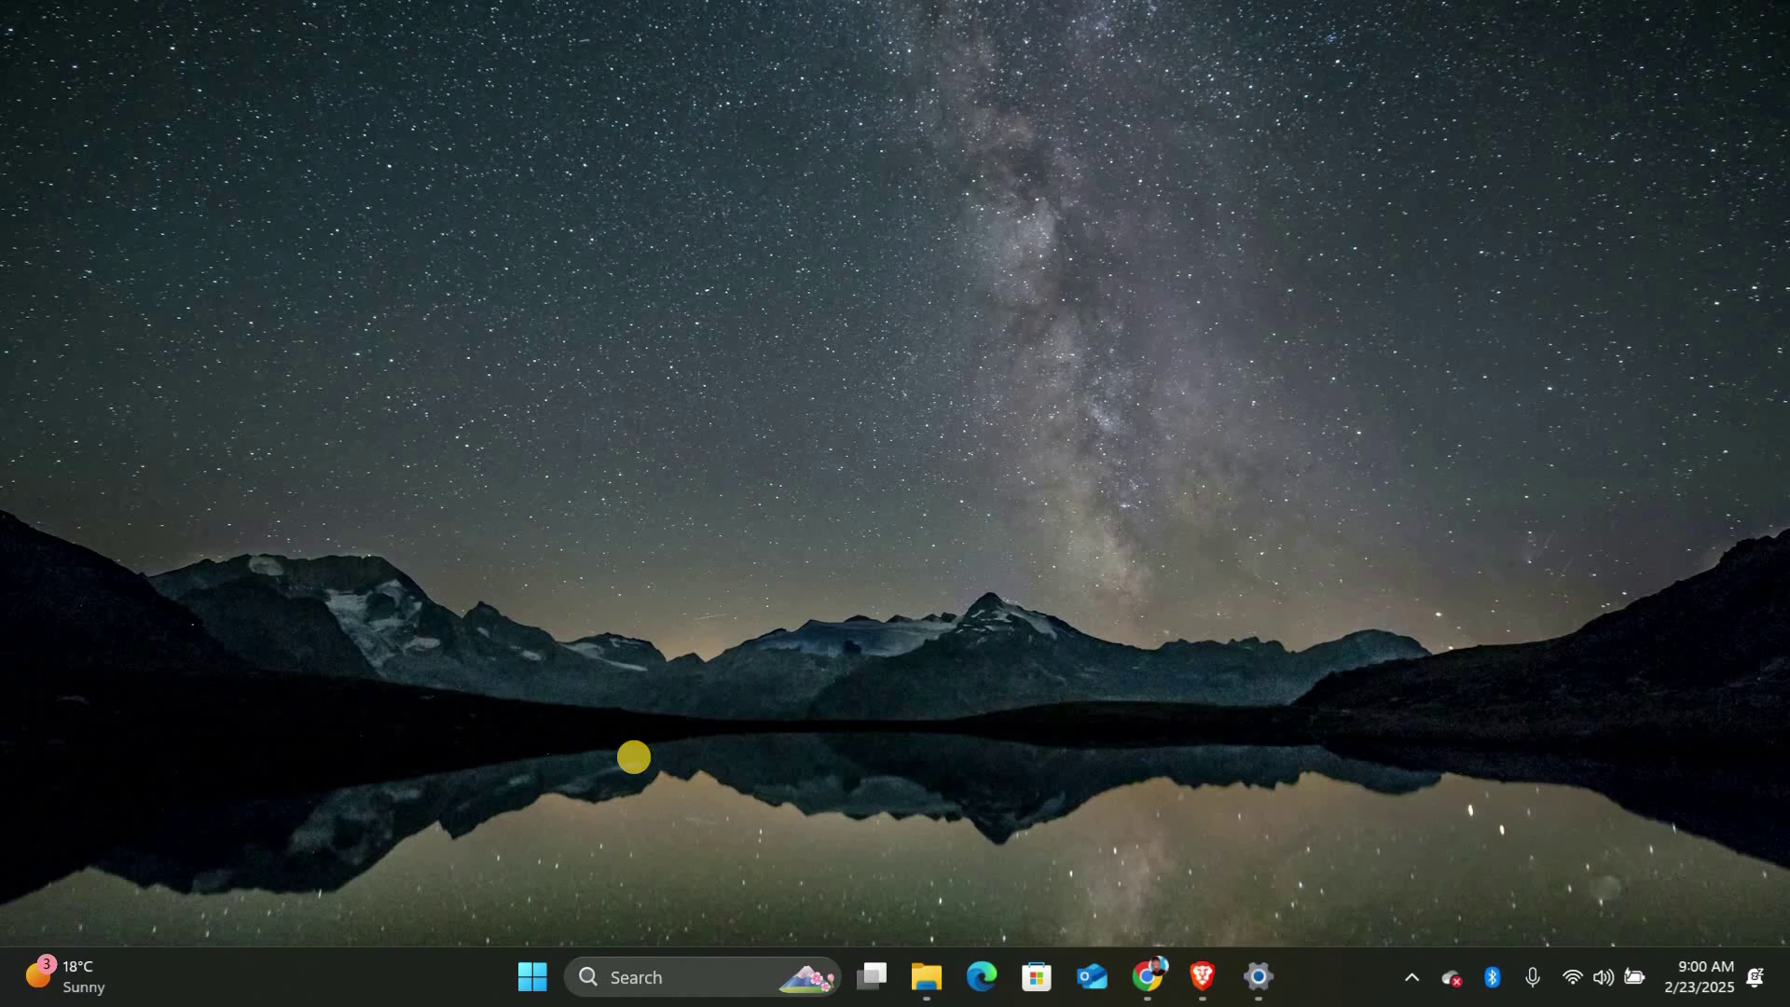
Launch services.msc from the Run box and select the GameInput Service entry
key("super+r")
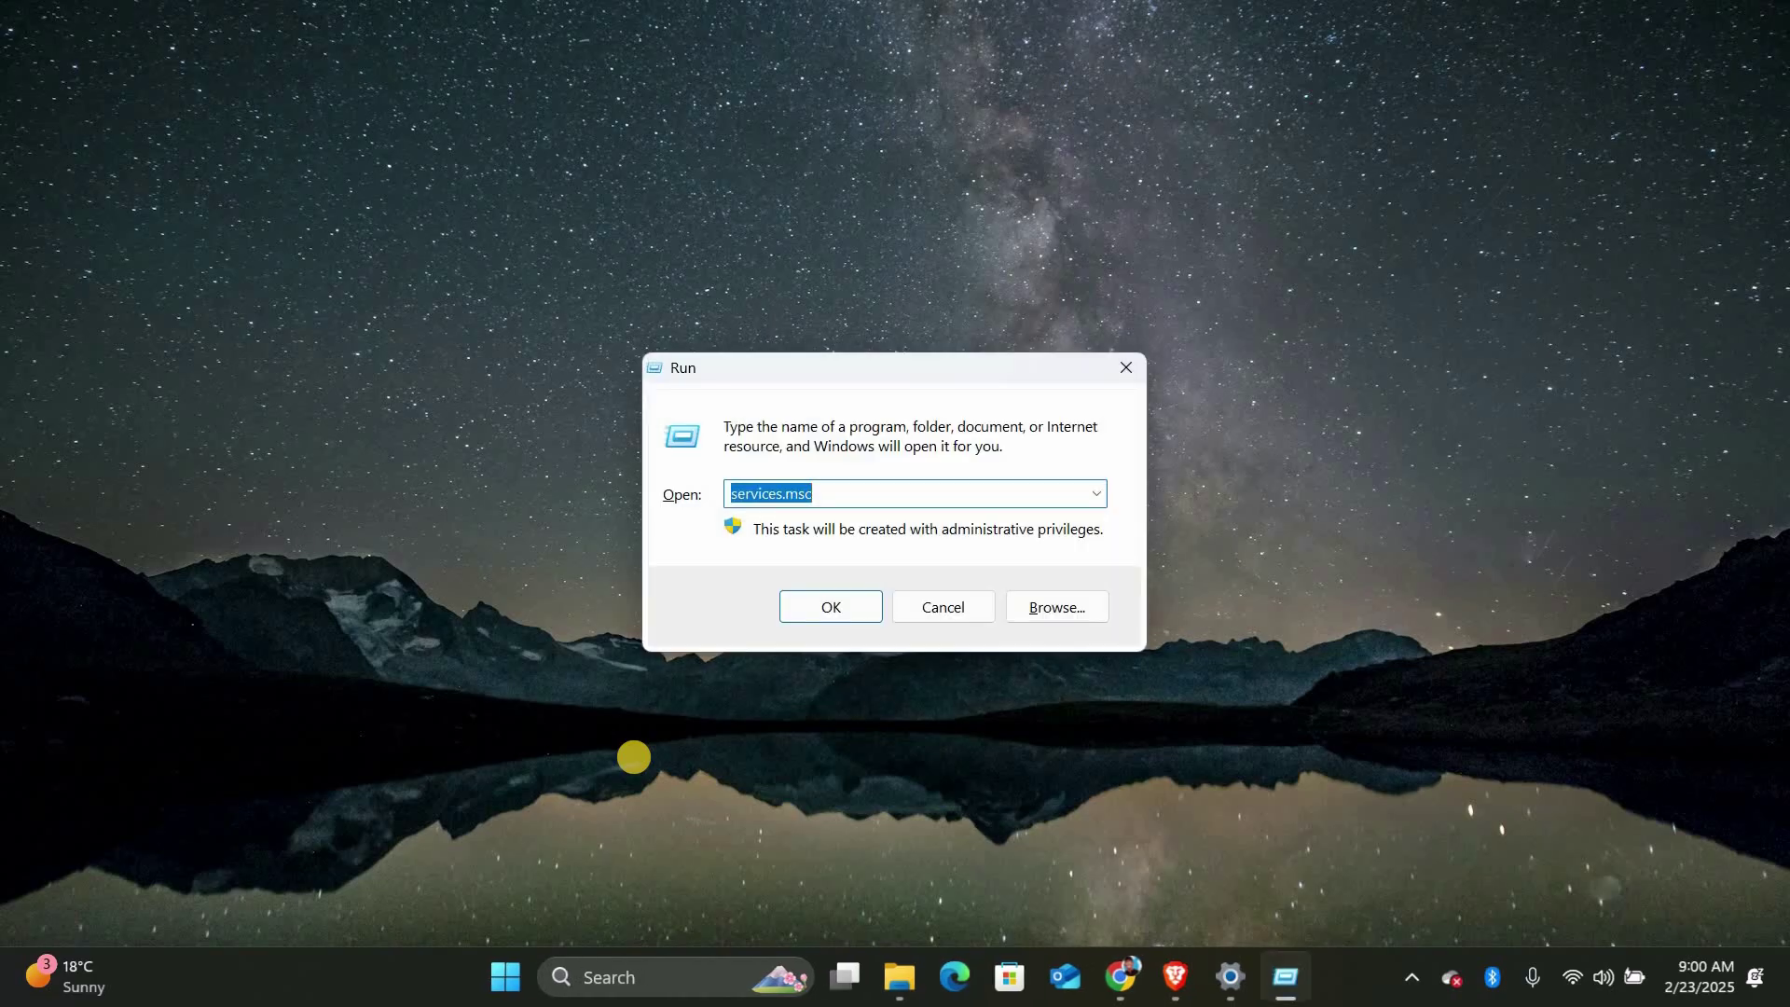
key("Return")
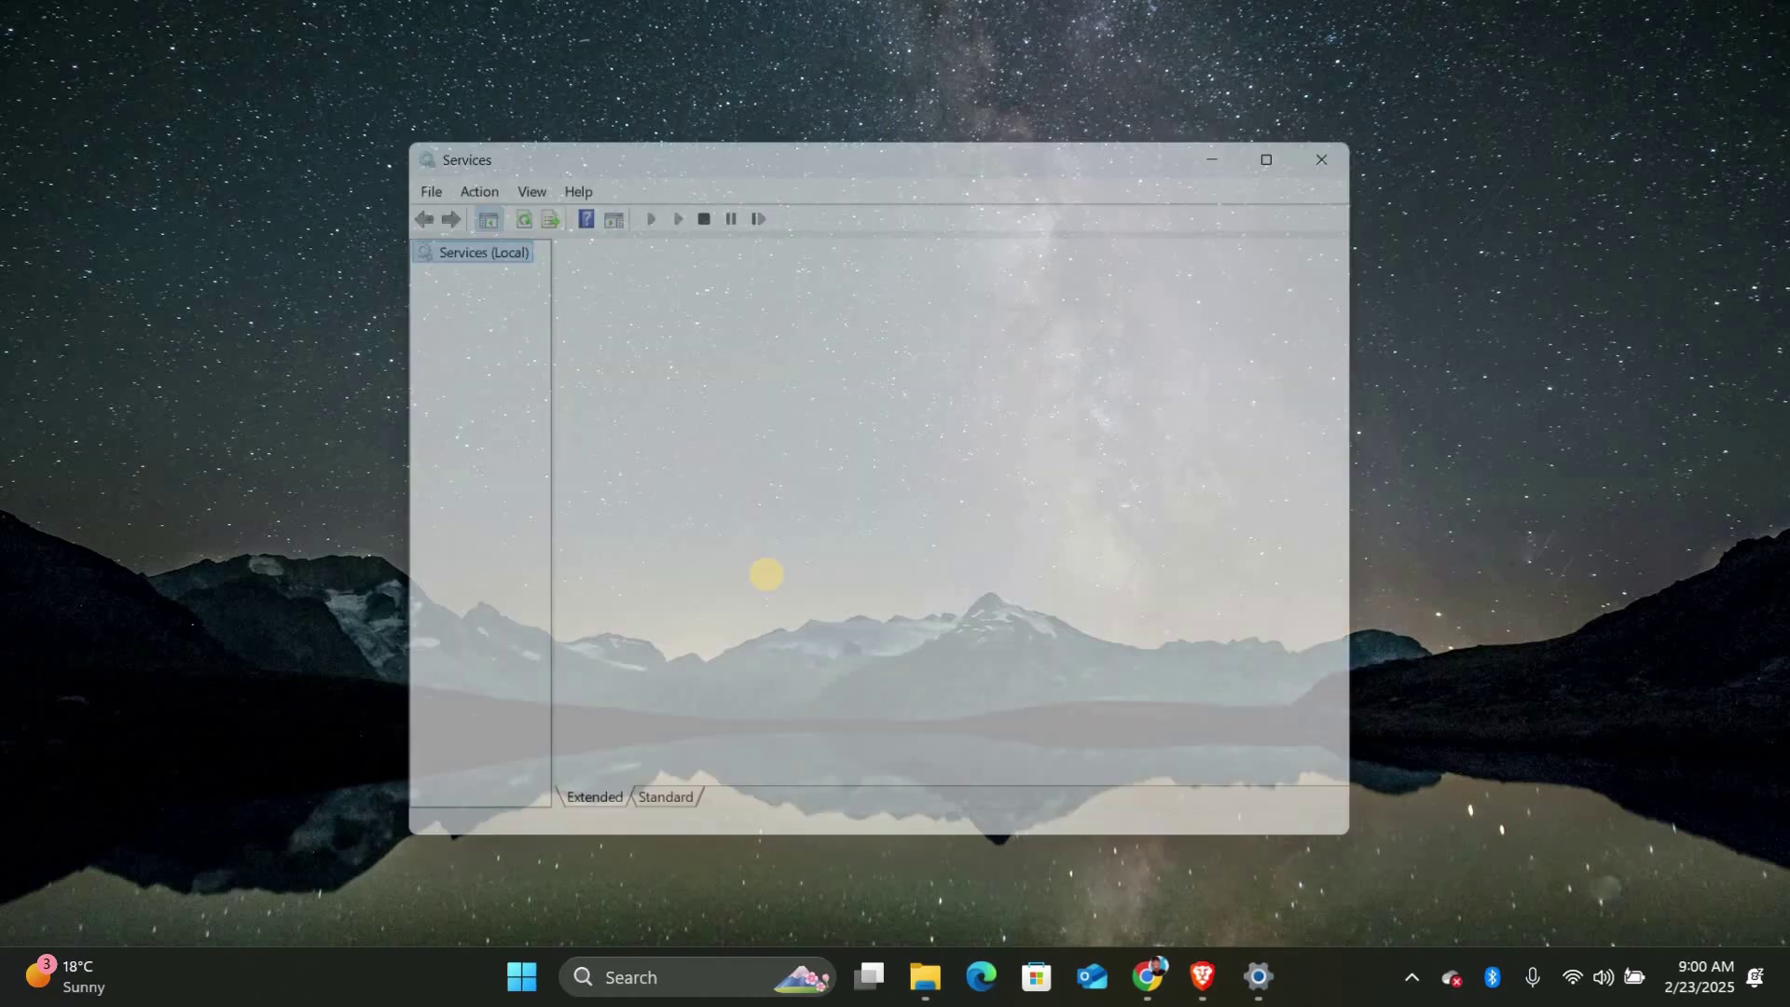
left_click(977, 641)
type("g")
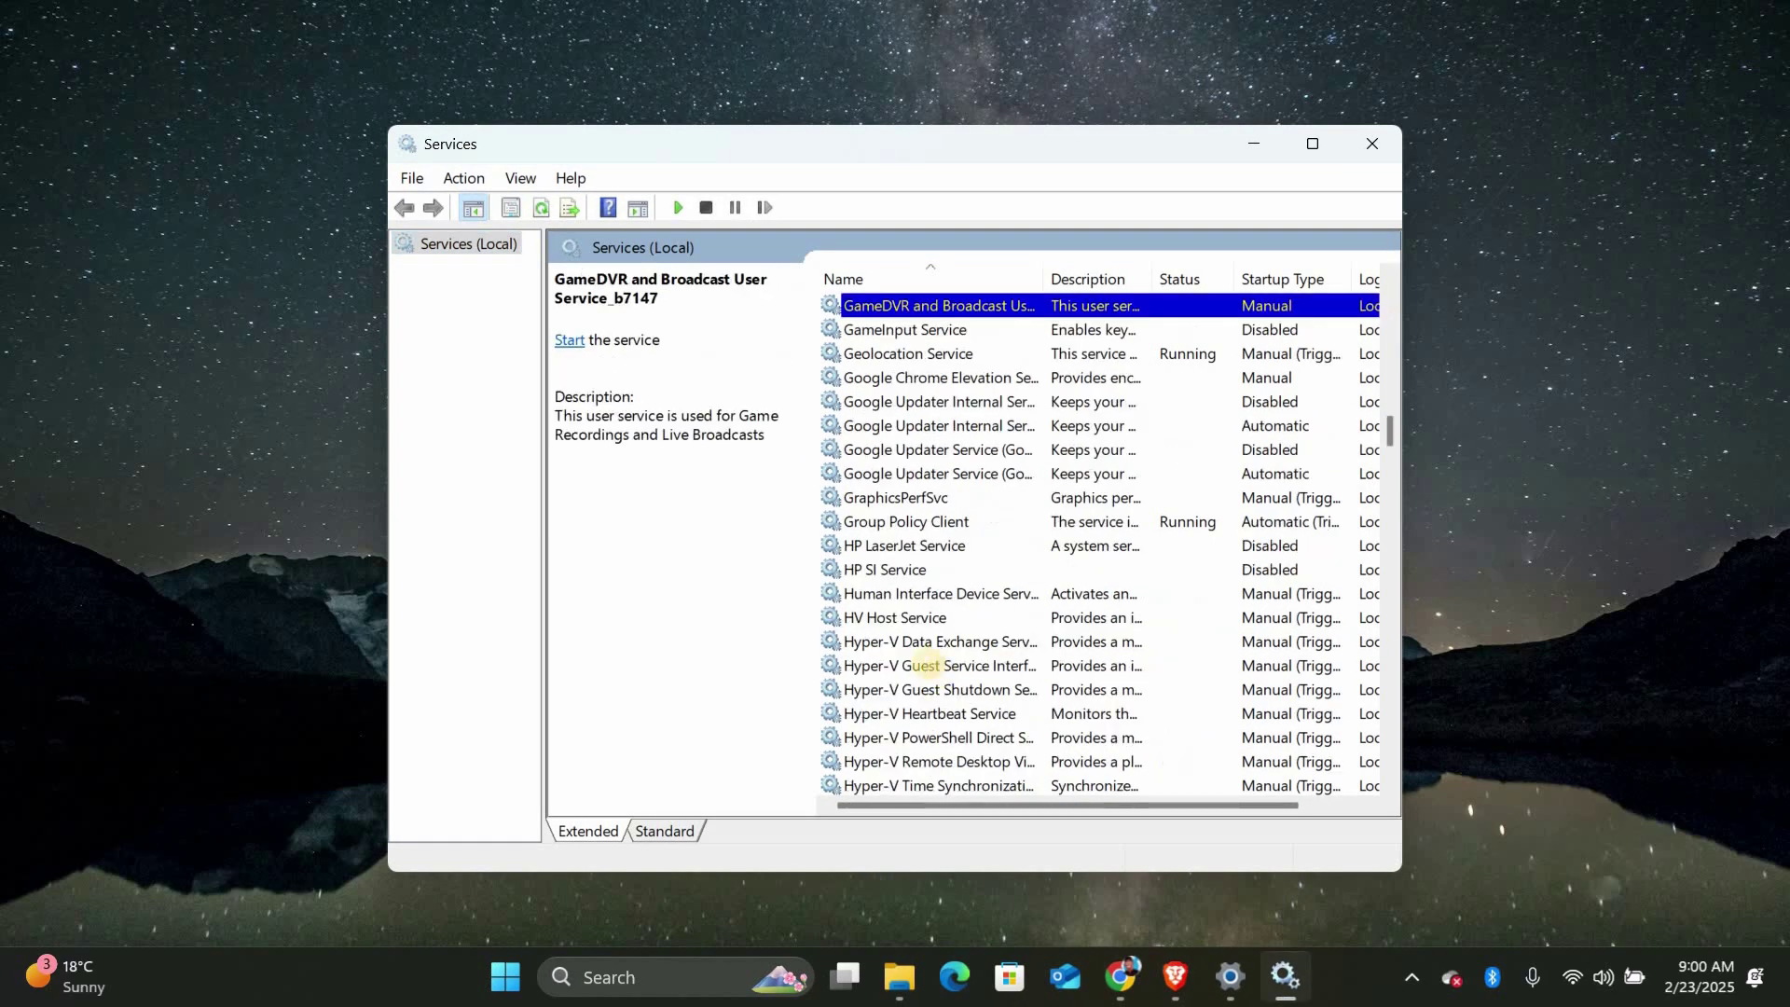
left_click(910, 331)
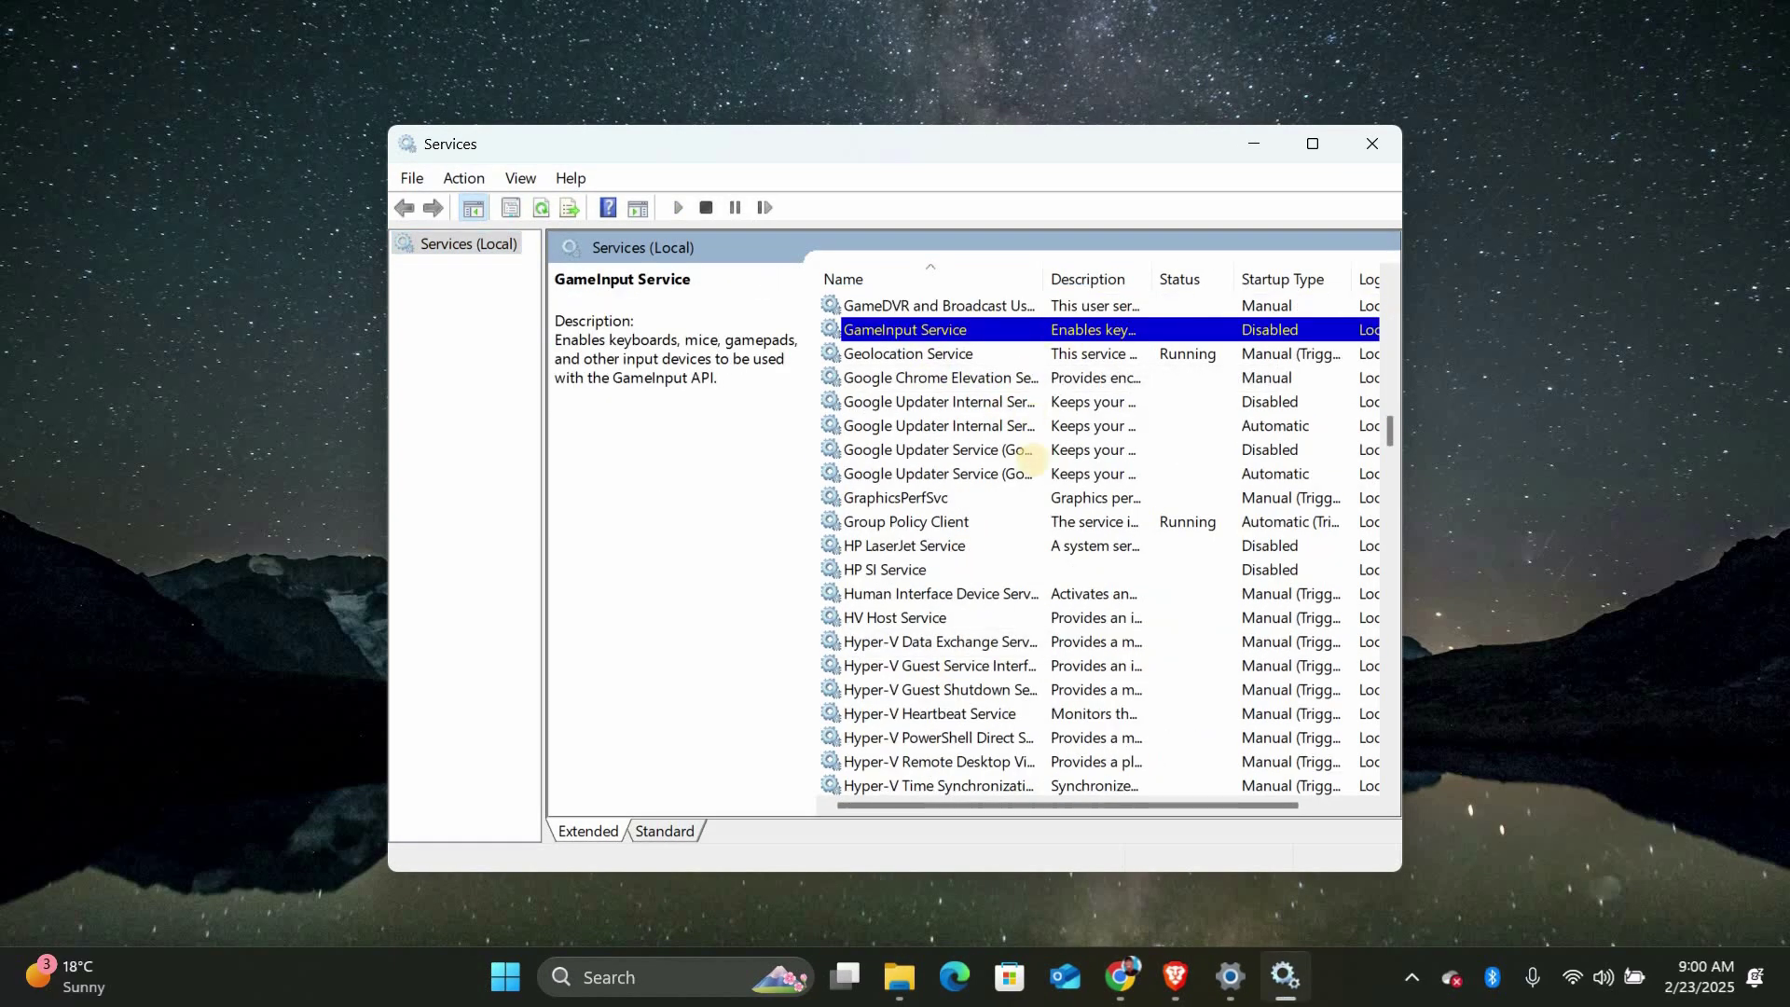
right_click(1003, 333)
Change GameInput Service's startup type from Disabled to Automatic and apply it
left_click(1084, 581)
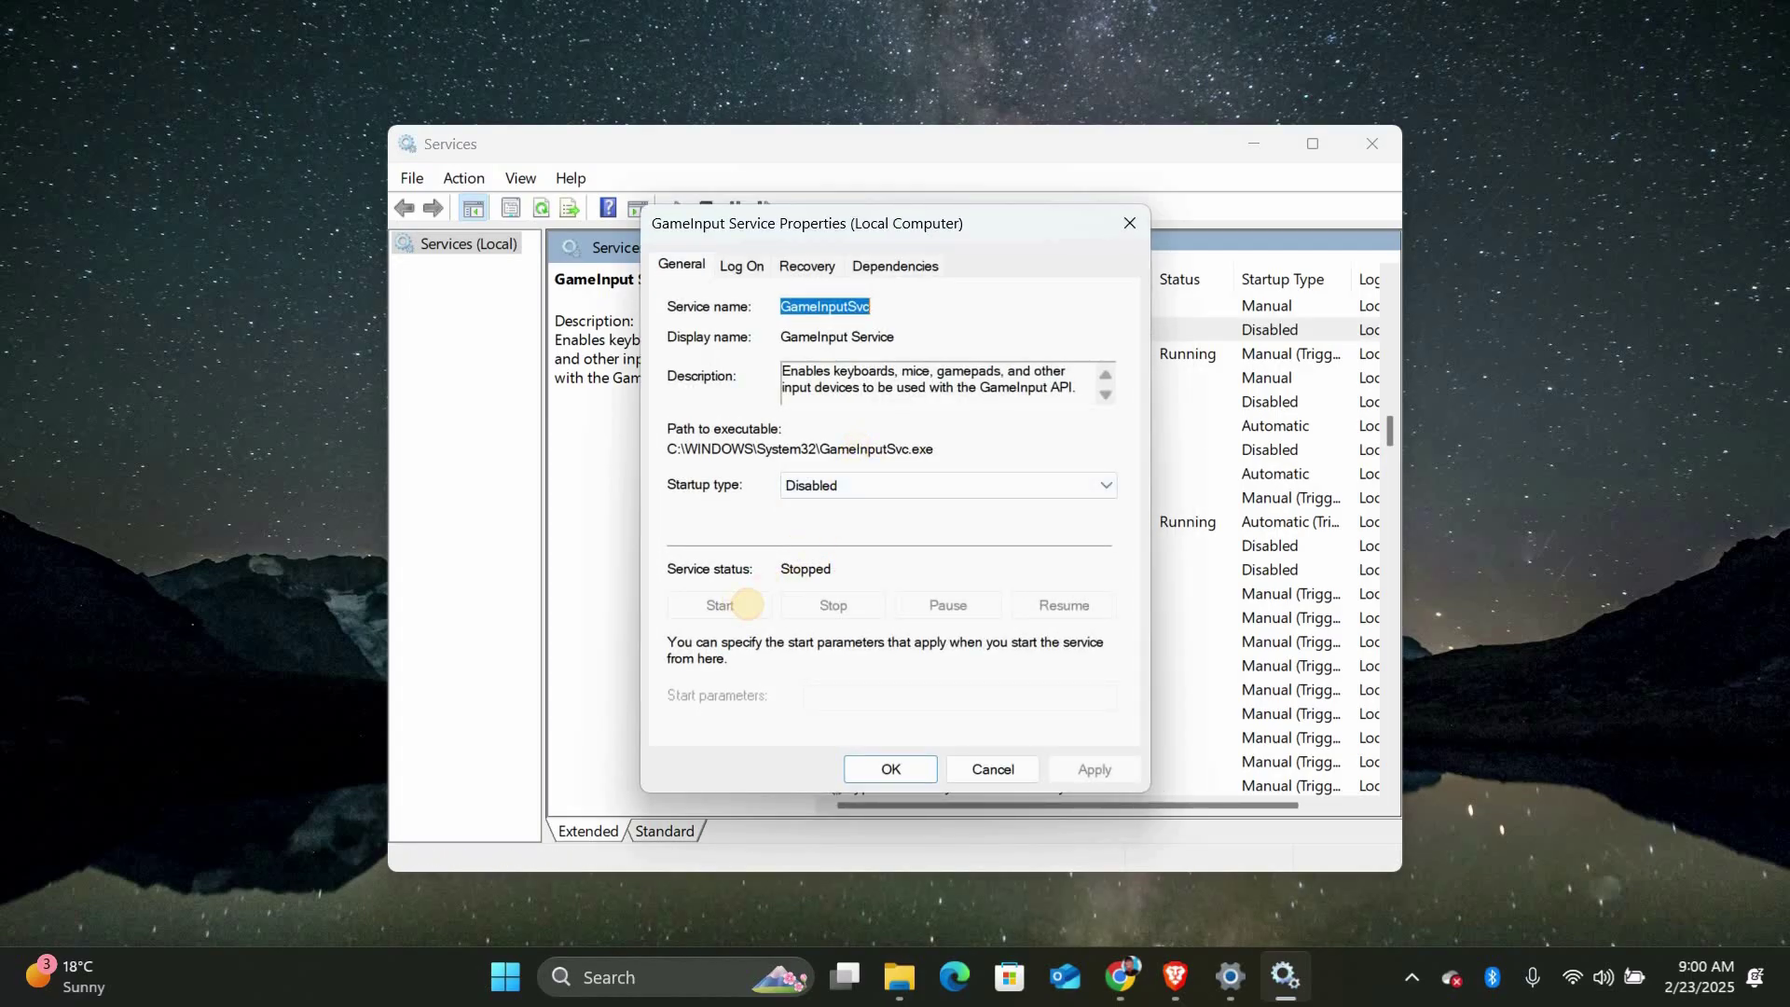
left_click(830, 492)
left_click(840, 519)
left_click(1094, 769)
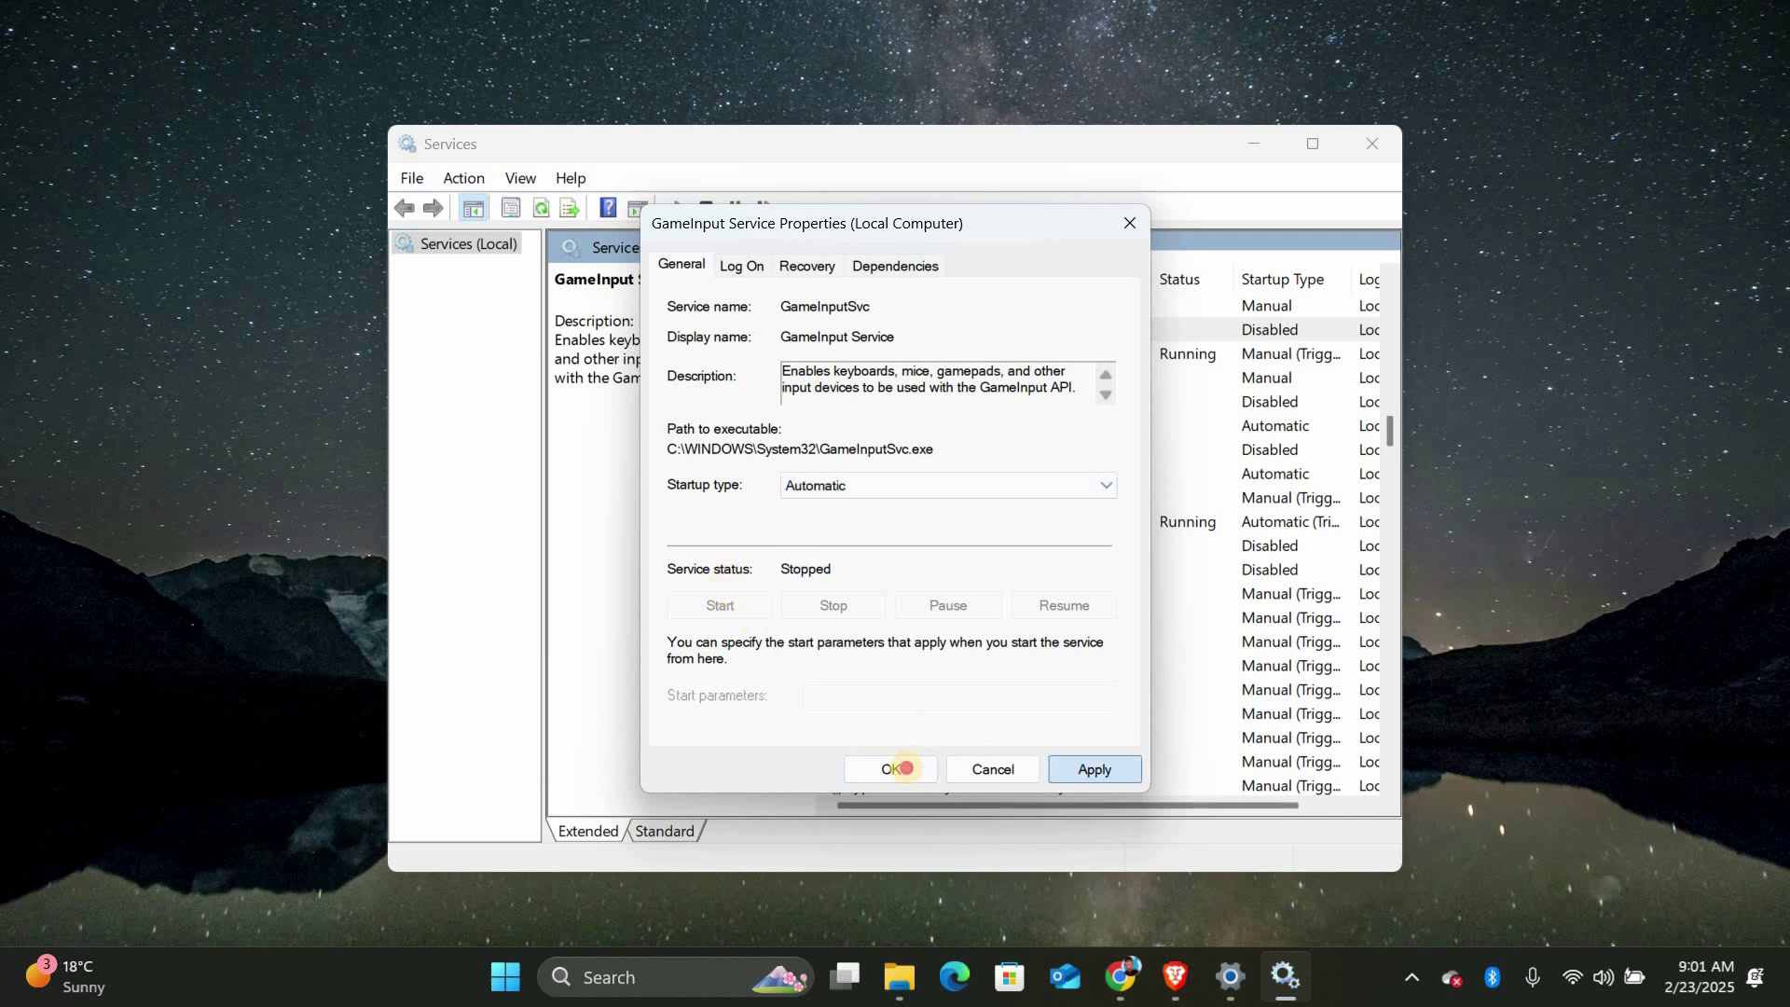
left_click(891, 769)
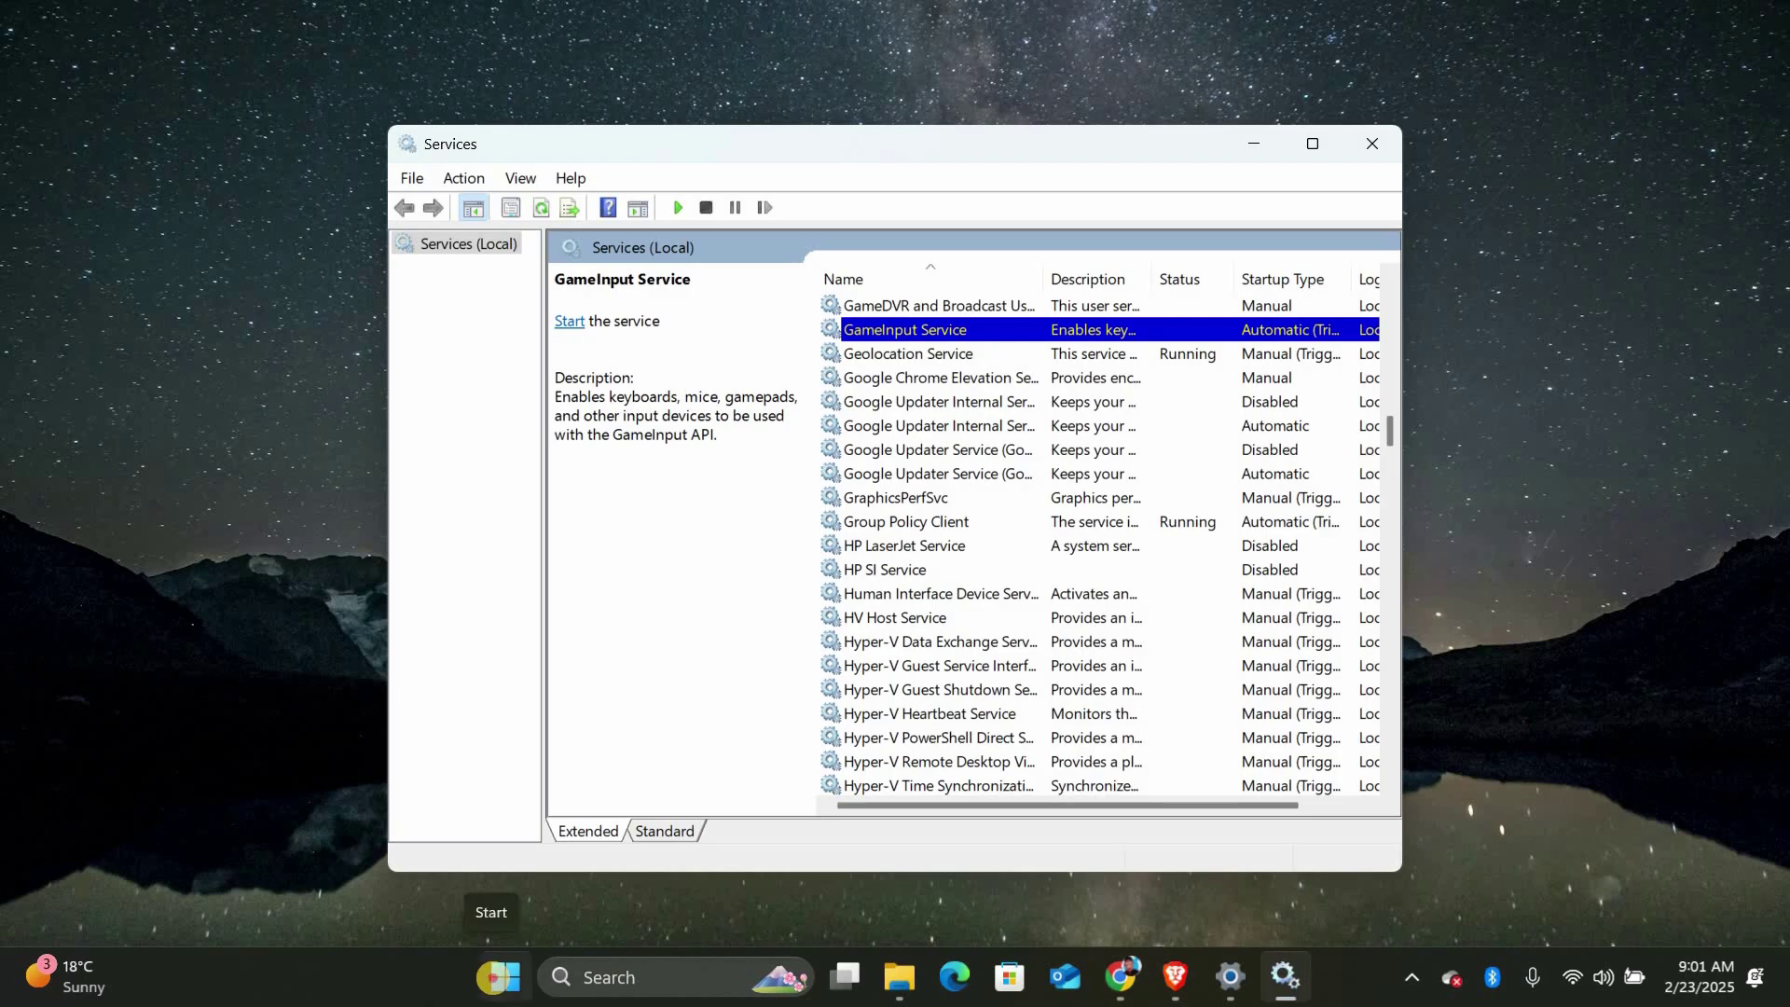
Search for cmd and run Command Prompt as administrator
left_click(500, 977)
type("c")
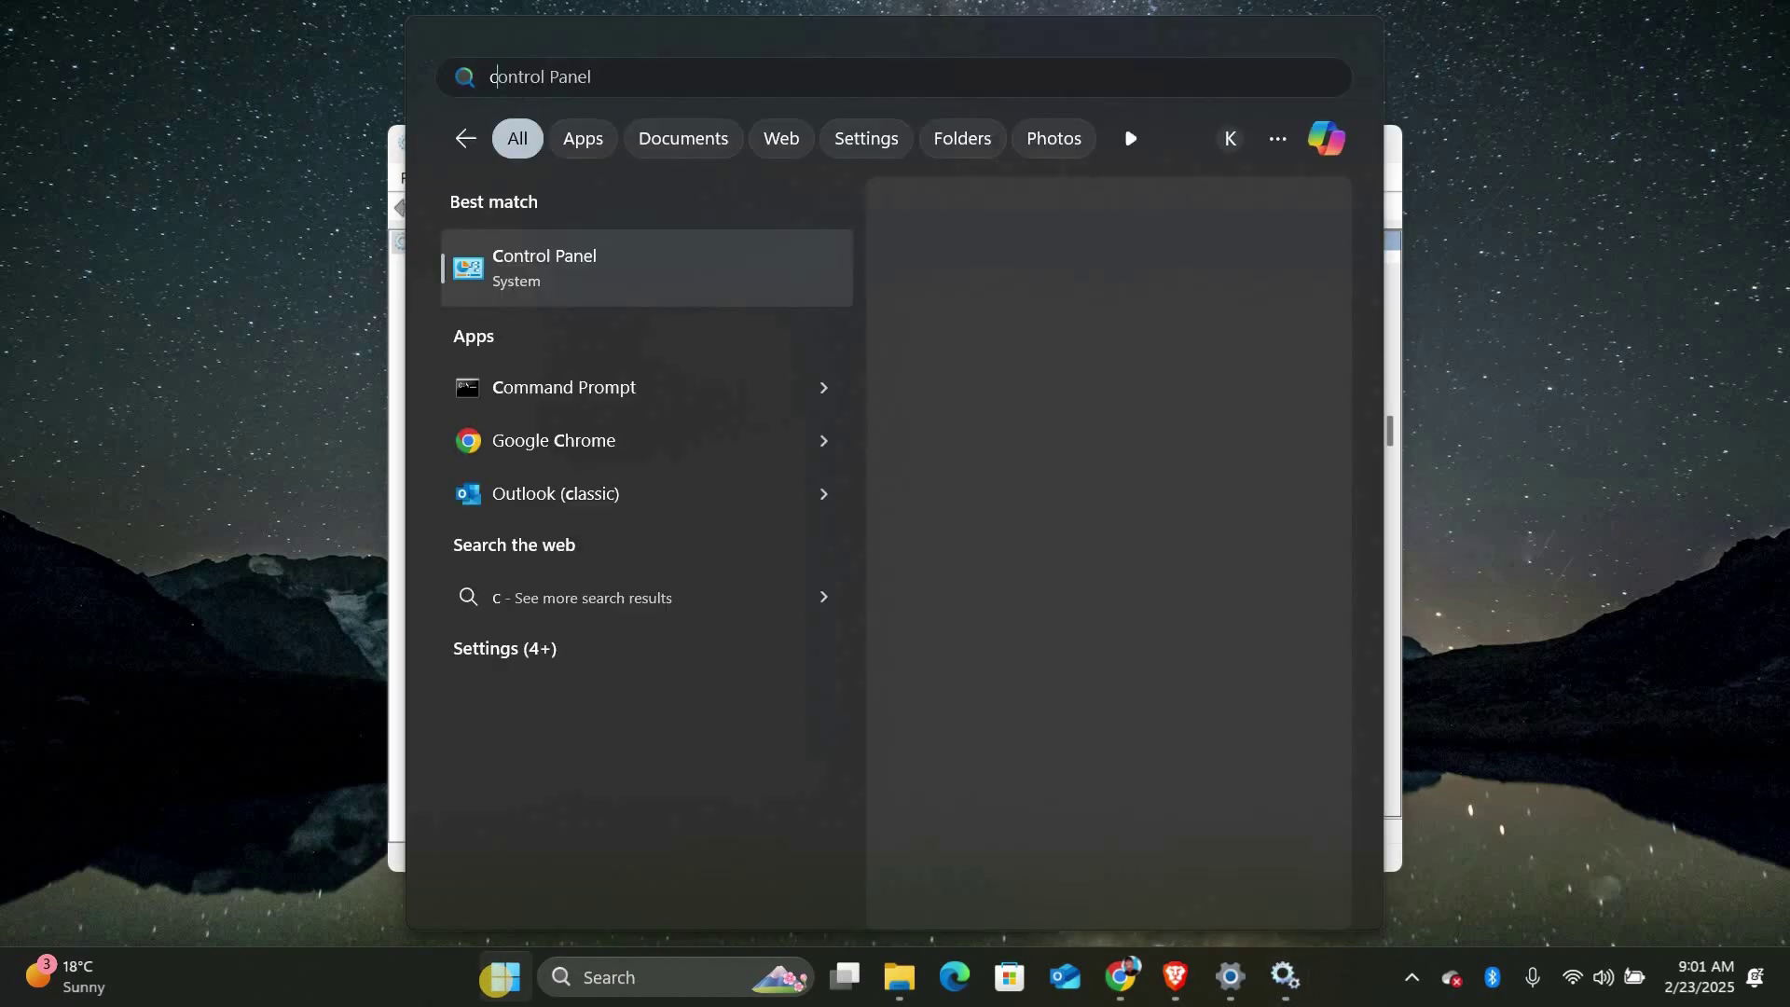
type("md")
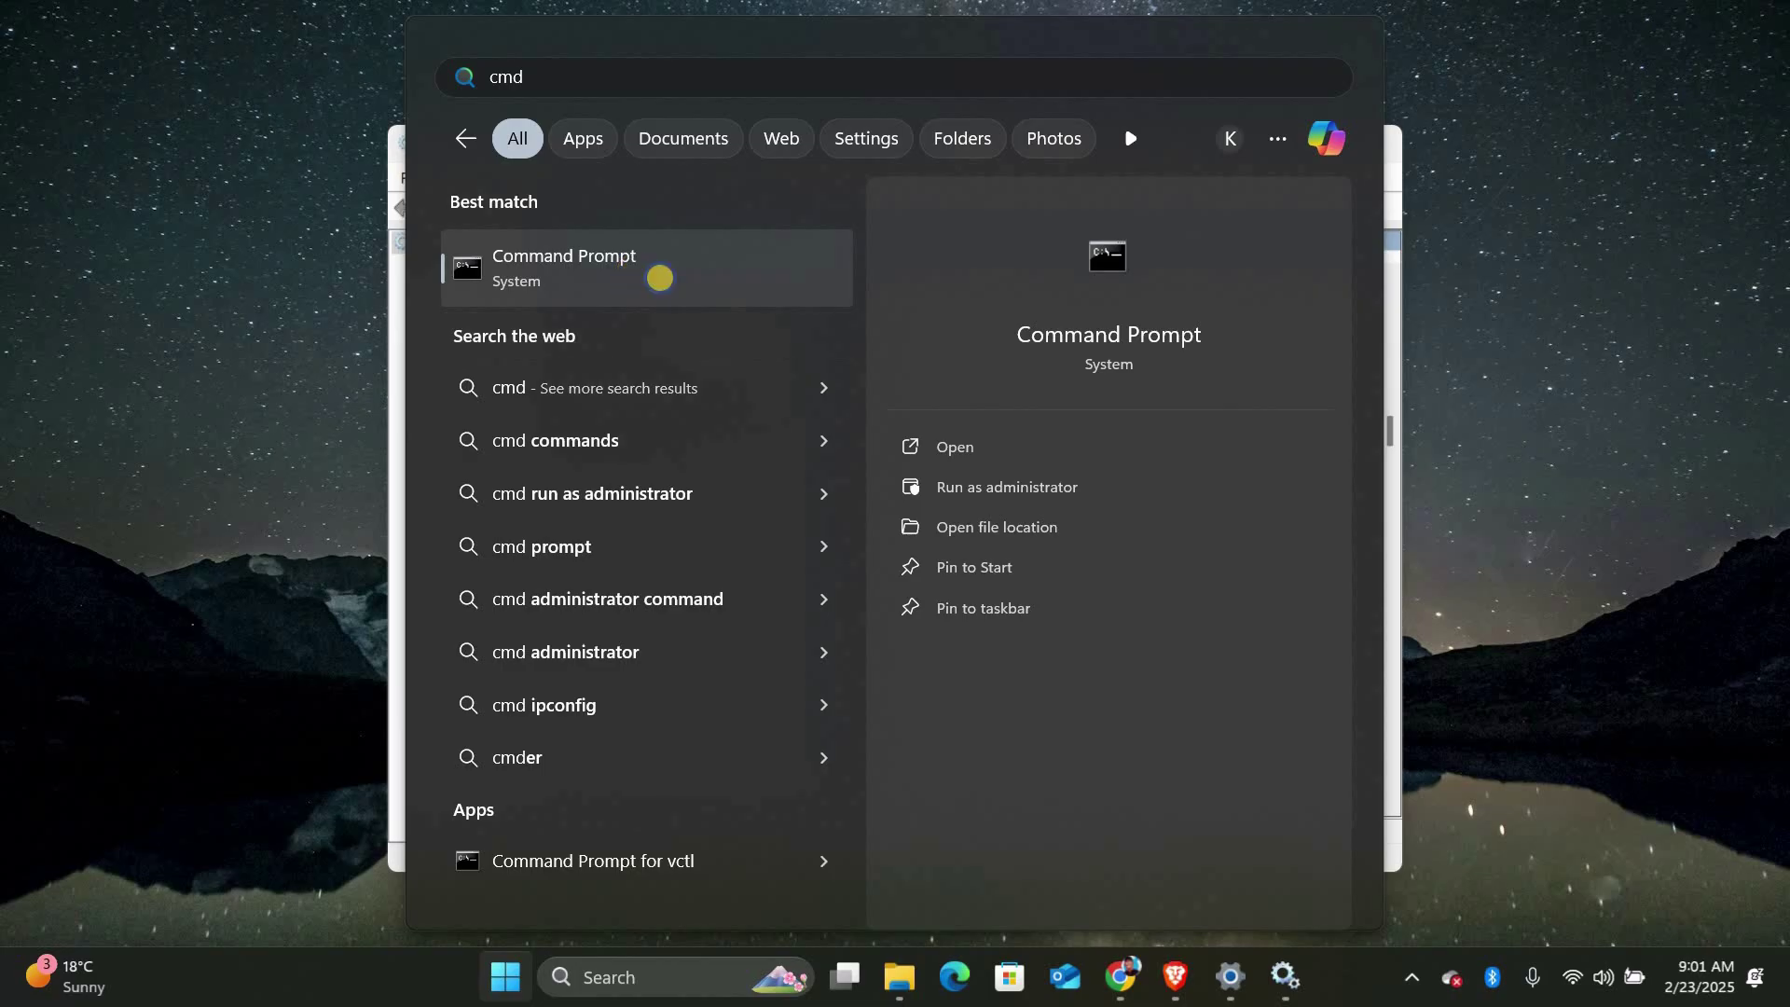
right_click(632, 269)
left_click(700, 299)
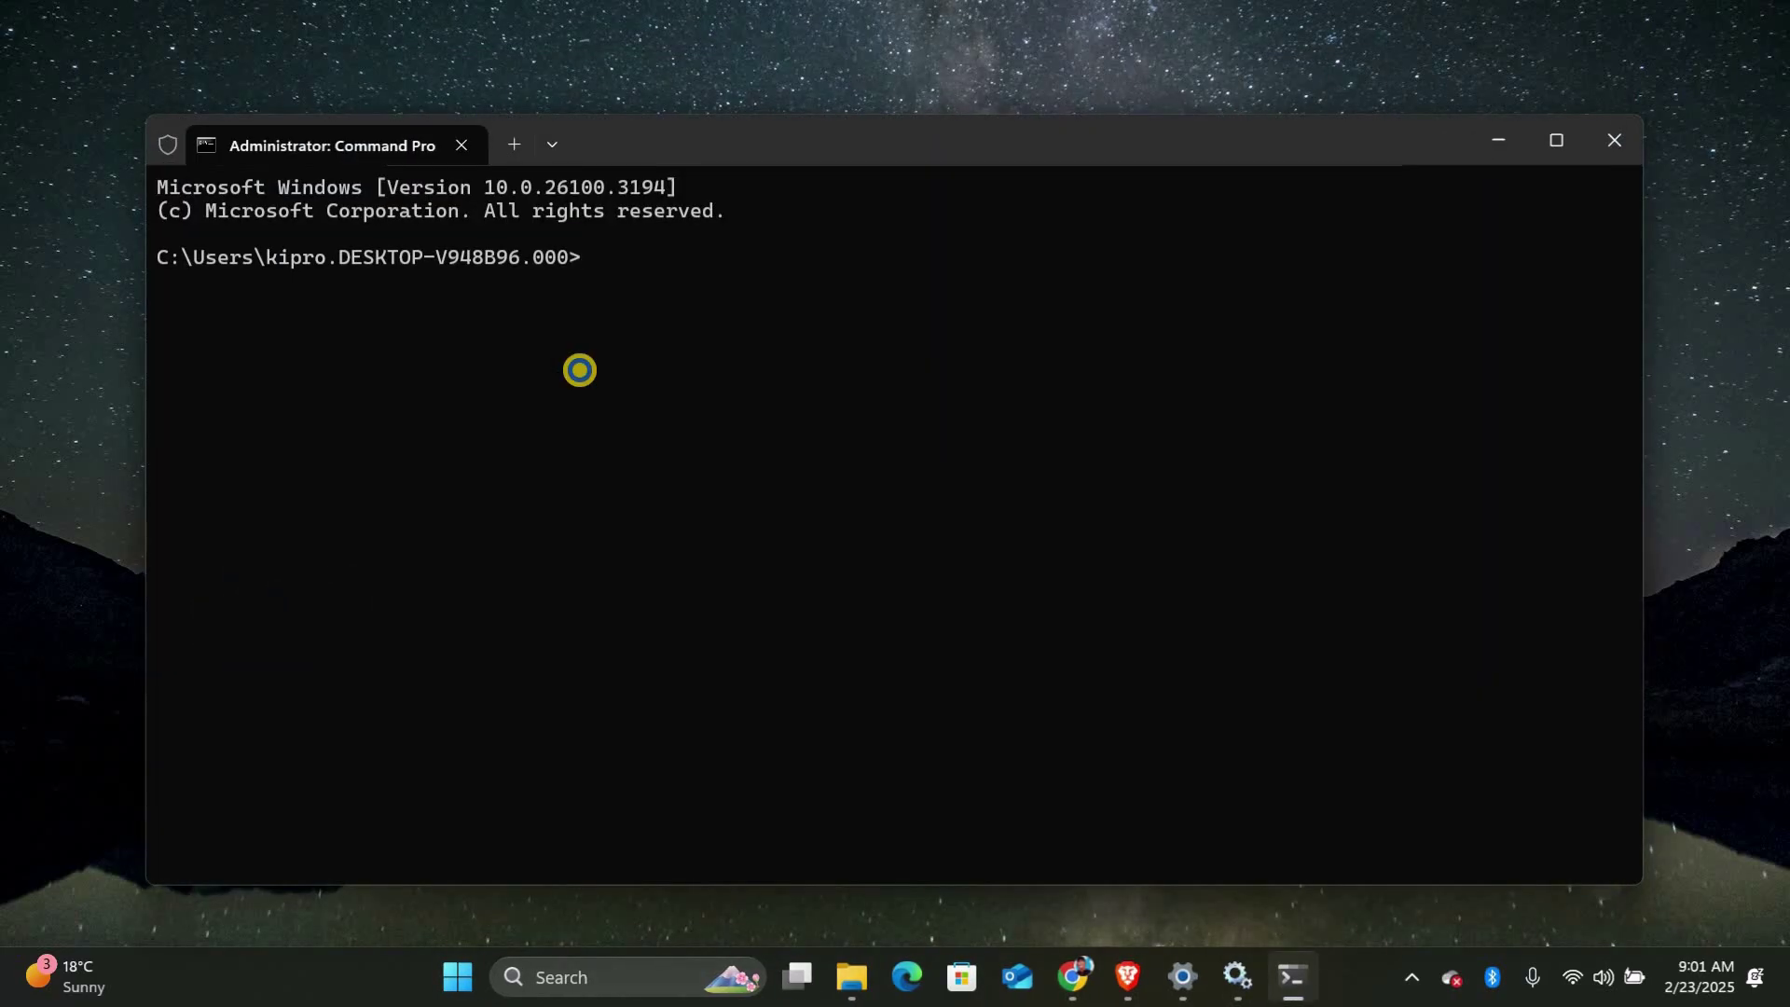
Run 'sc delete GameInput Service' at the elevated prompt, which fails with error 1060
type("sc delete GameInput Service")
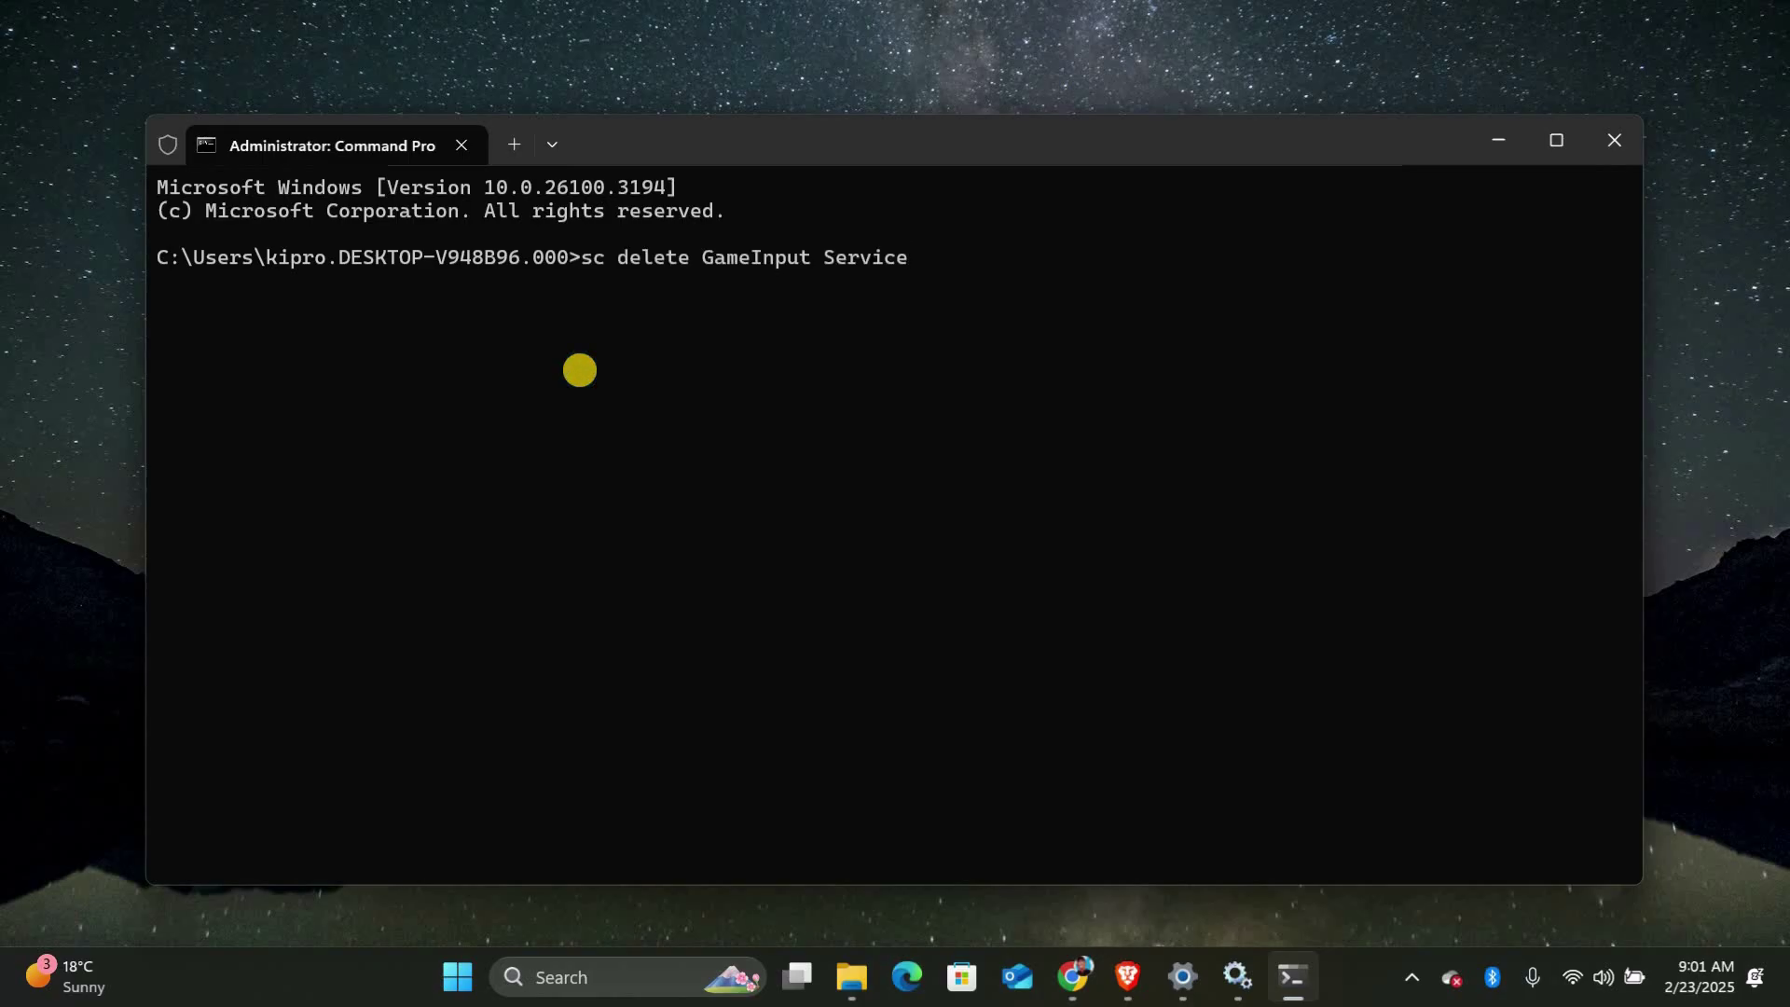
key("Return")
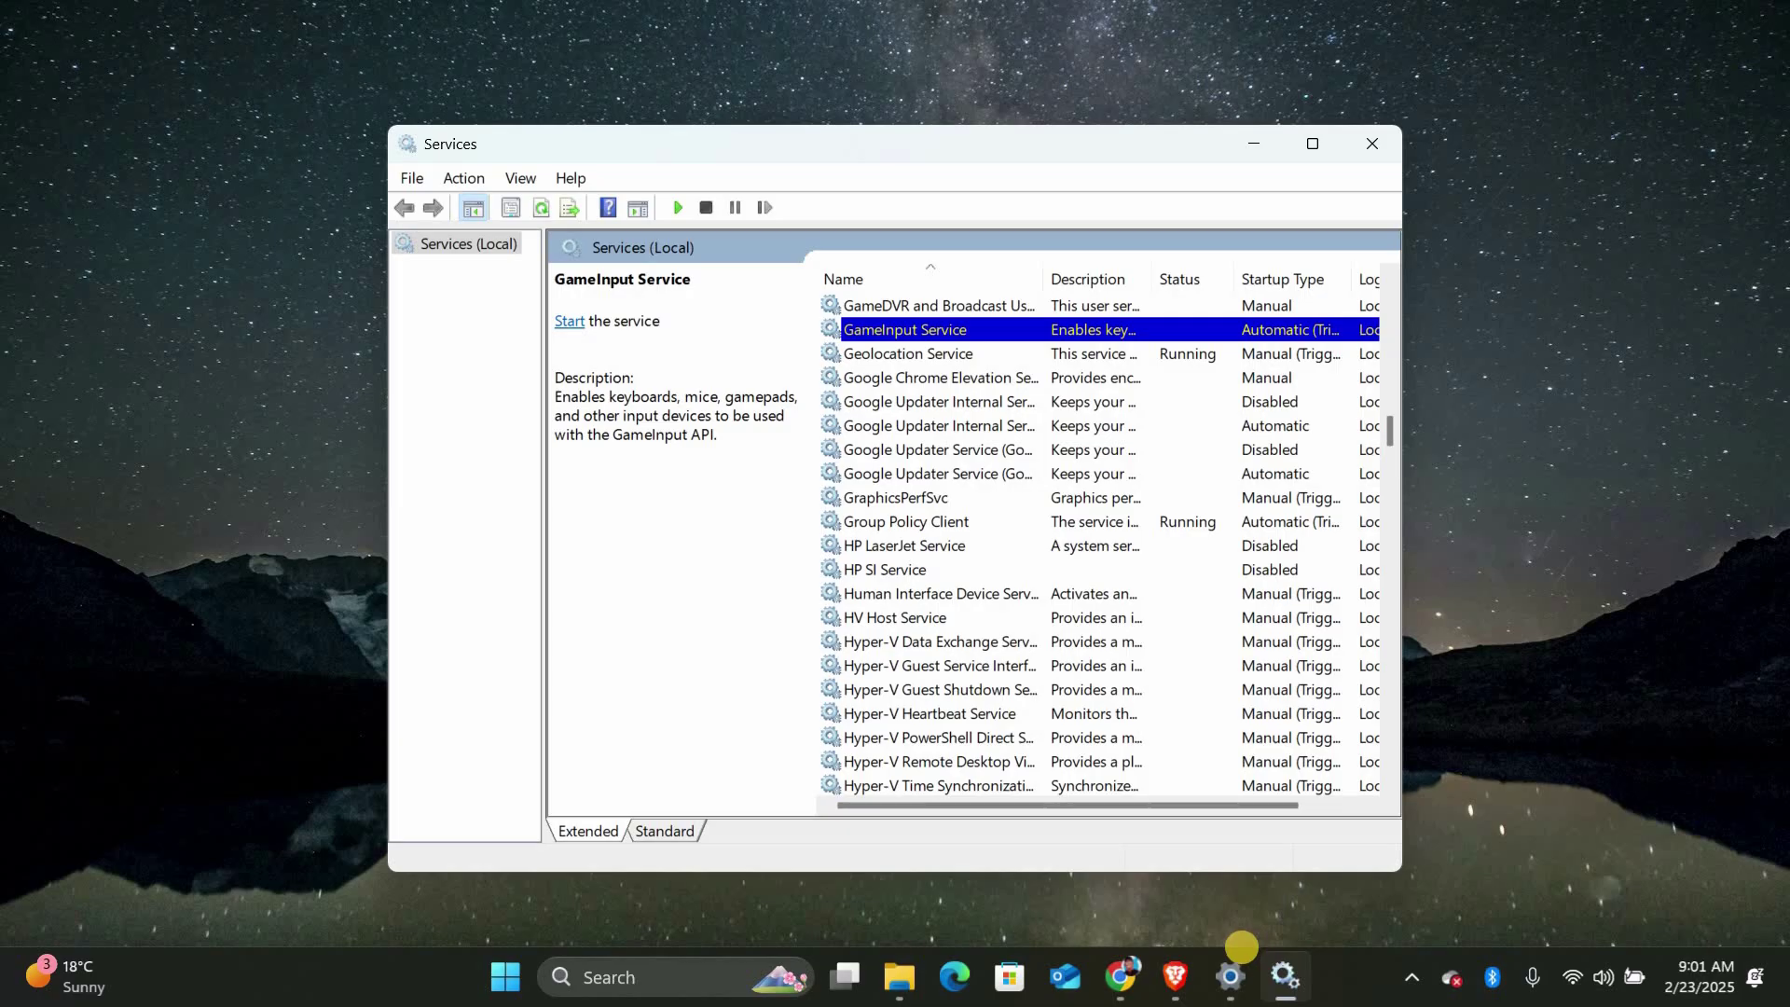
View the Windows Update page in Settings, then close Settings and Services
left_click(1230, 976)
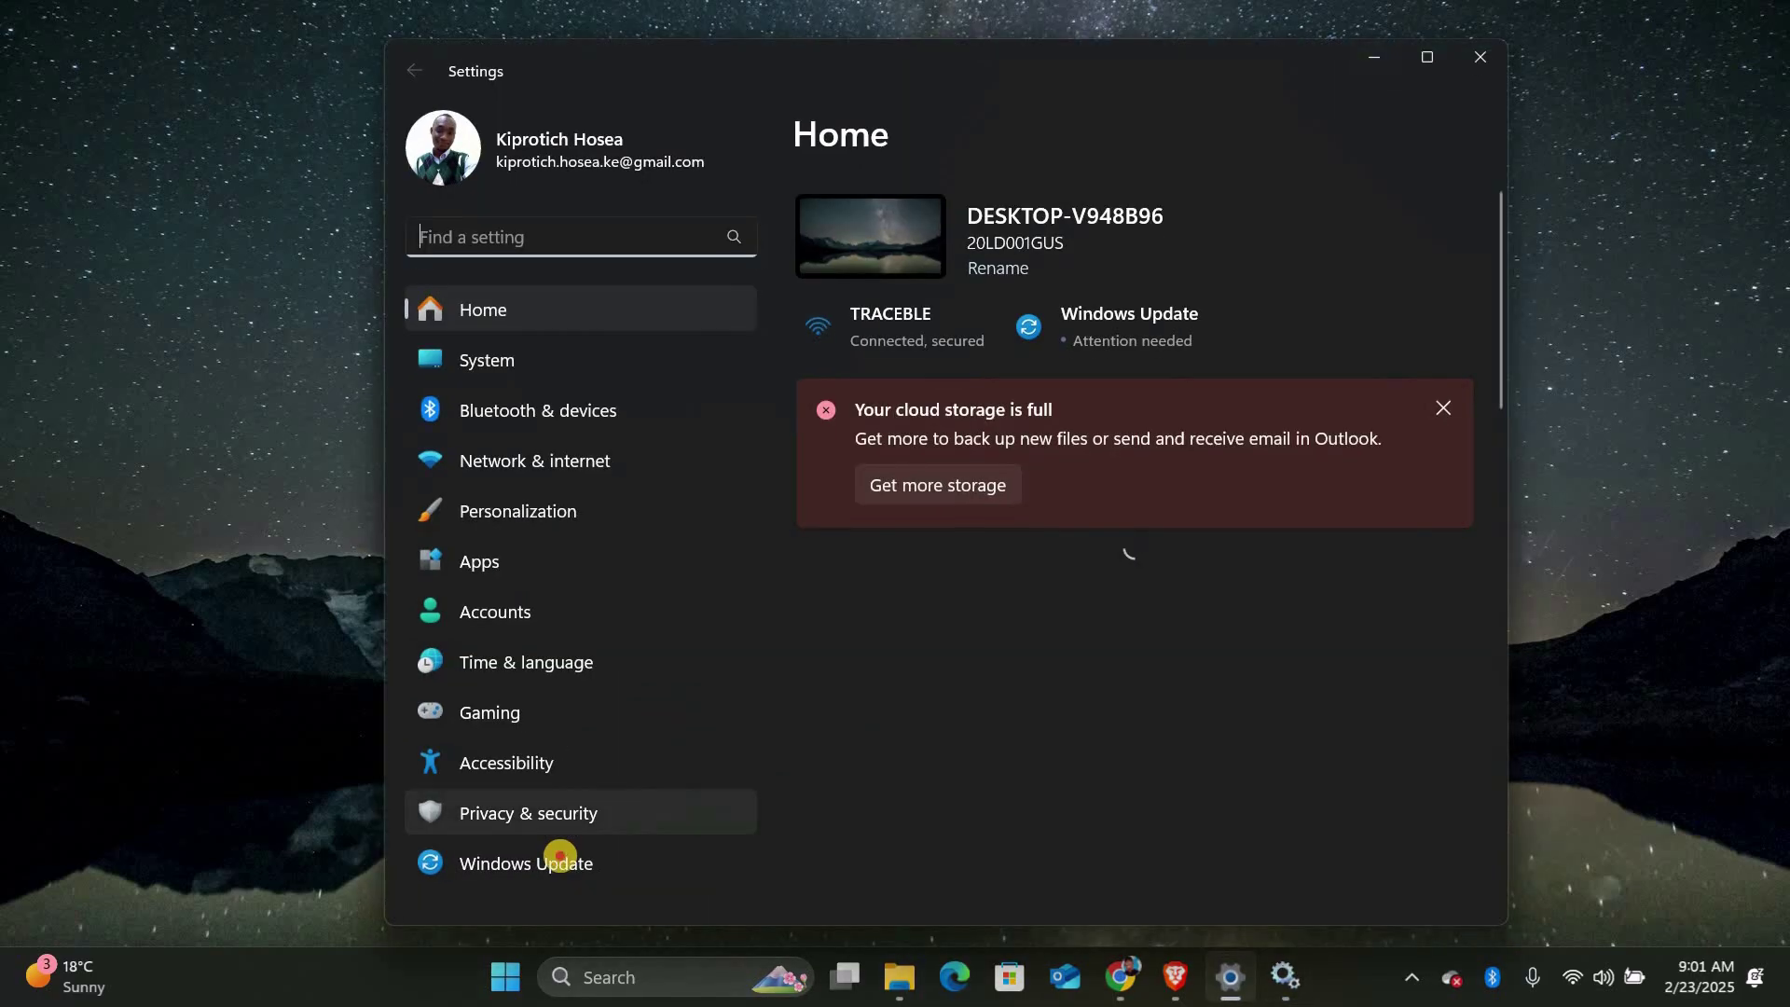
left_click(526, 863)
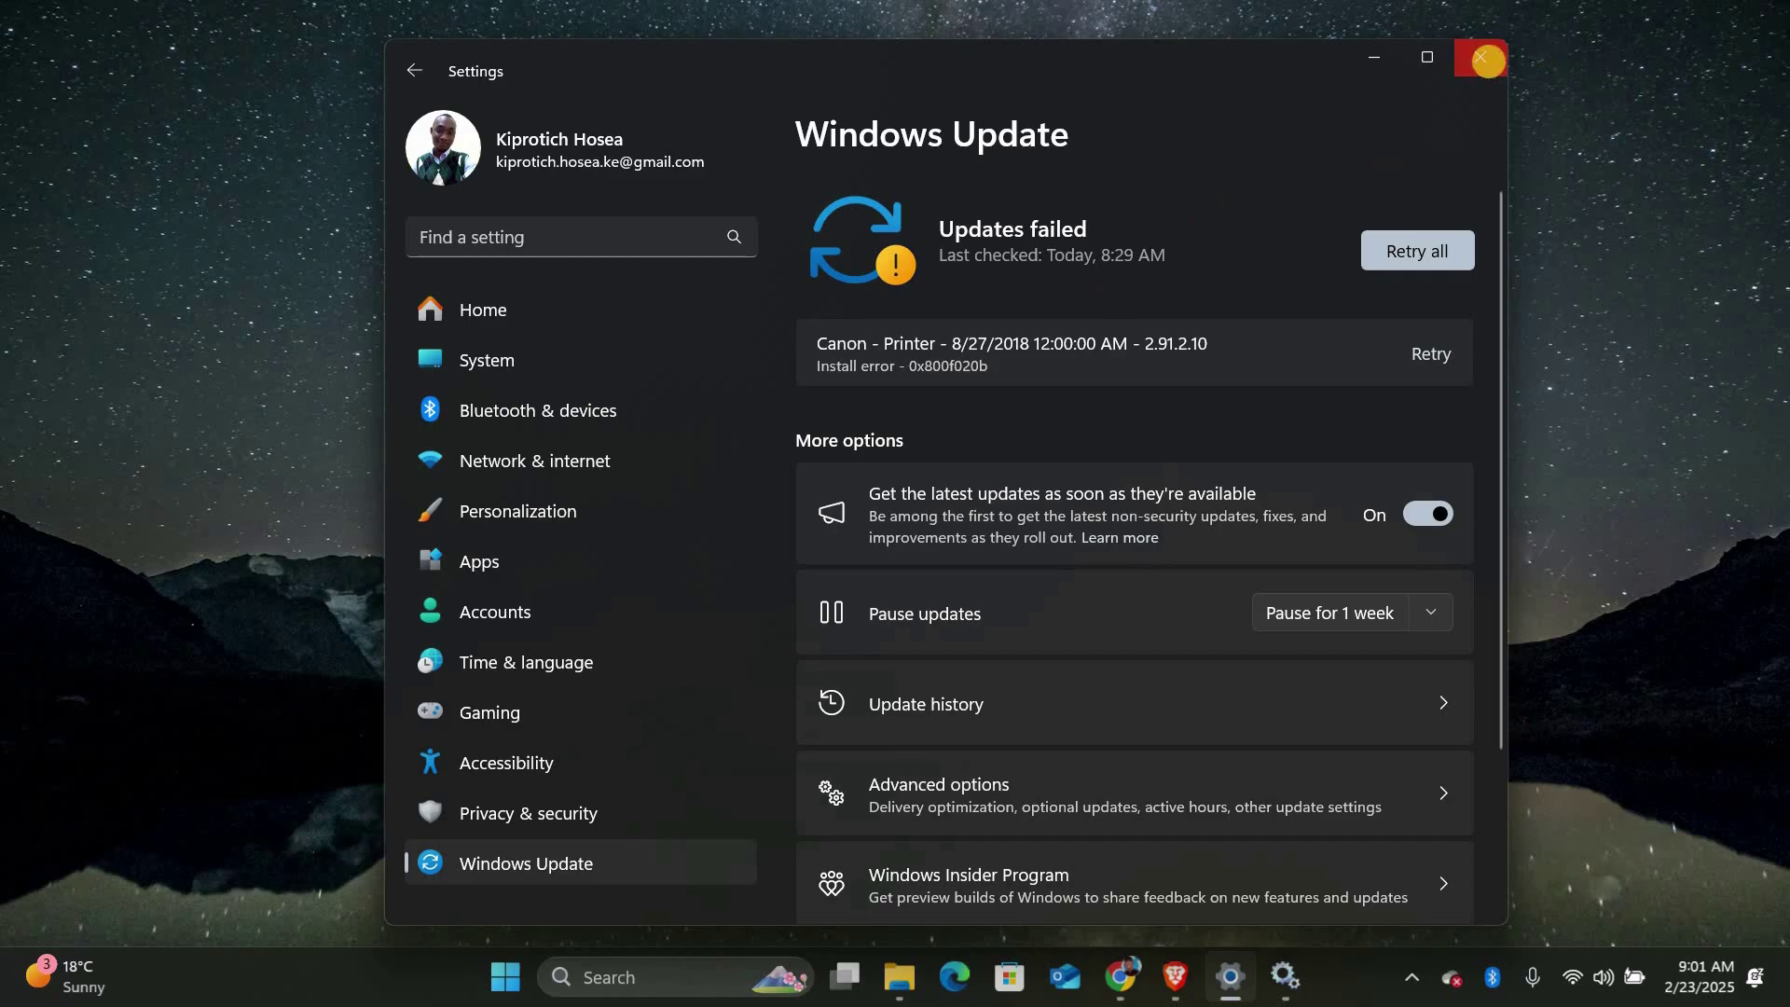
left_click(1486, 60)
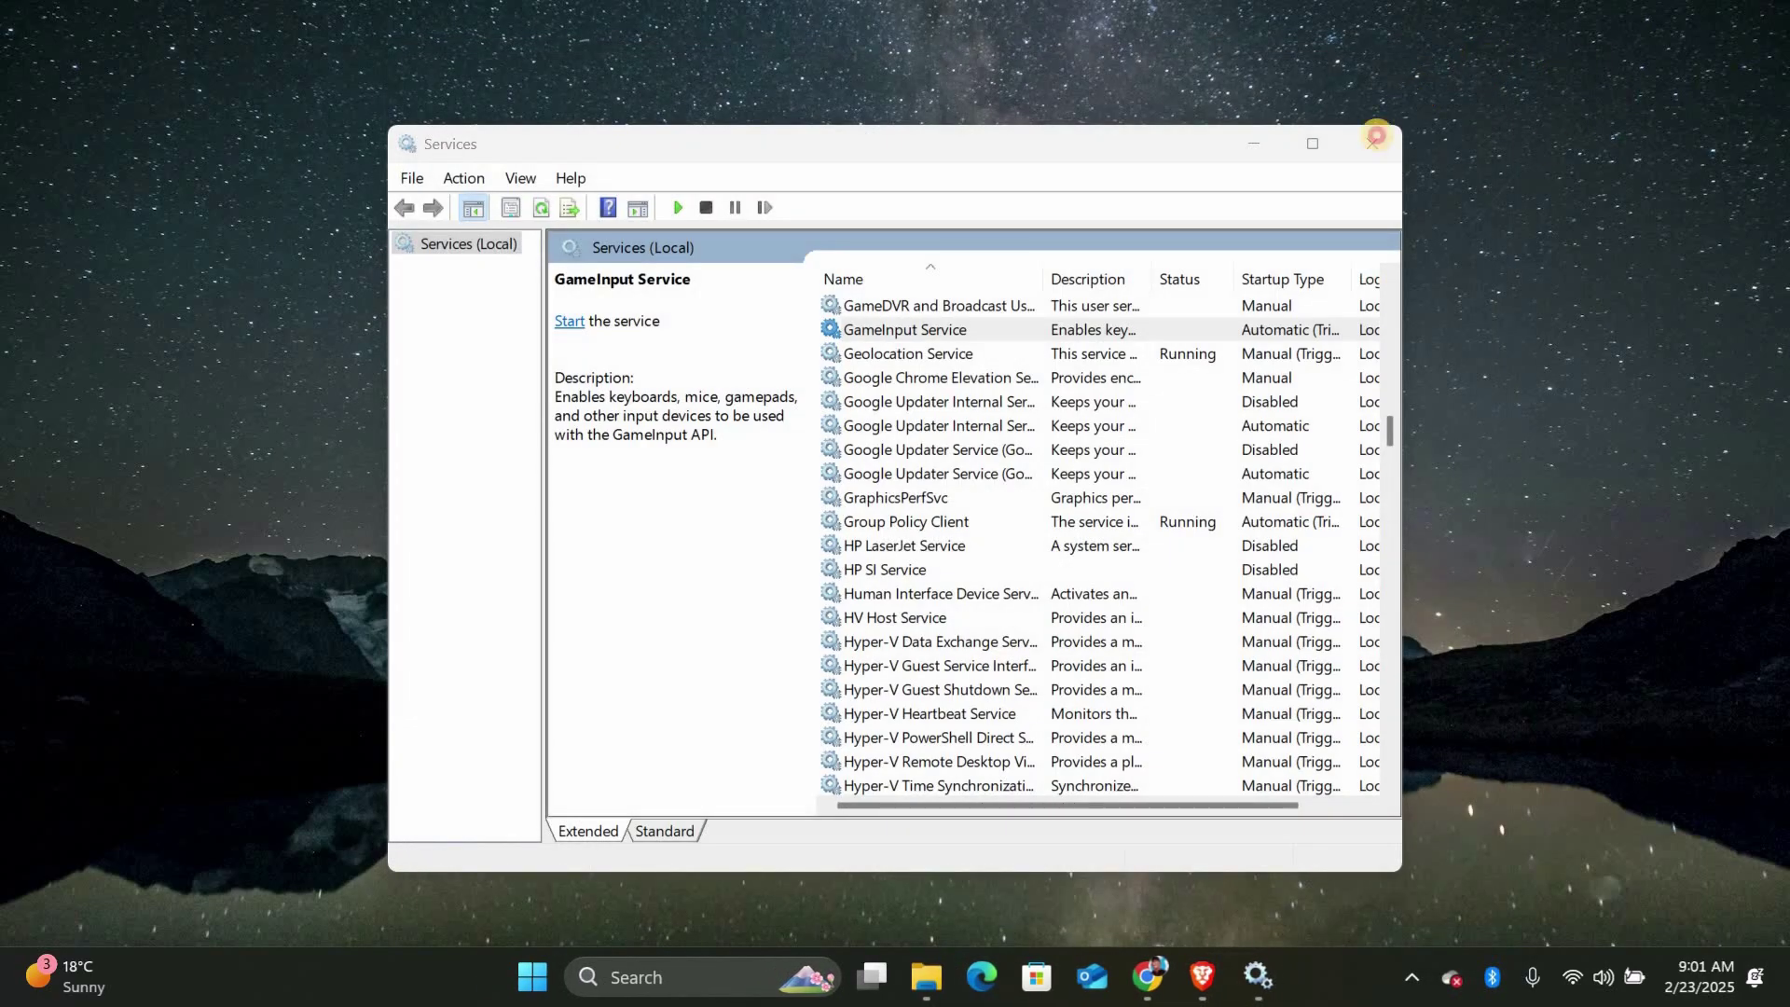
left_click(1376, 139)
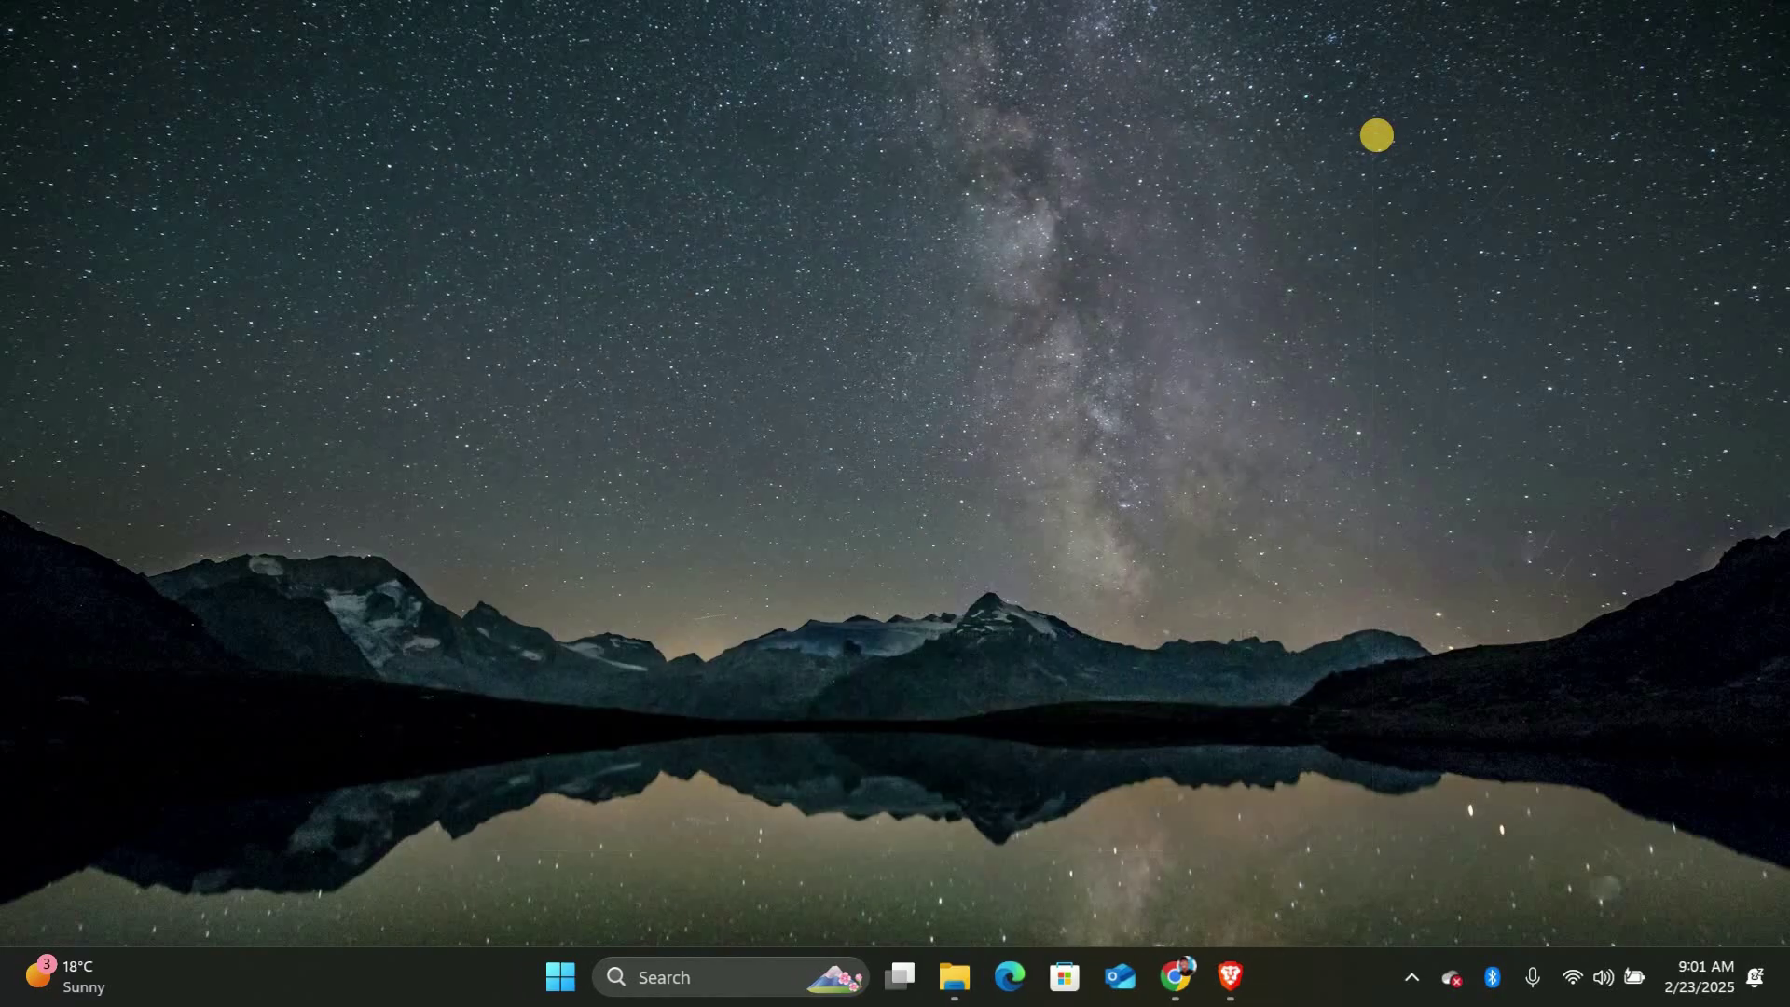